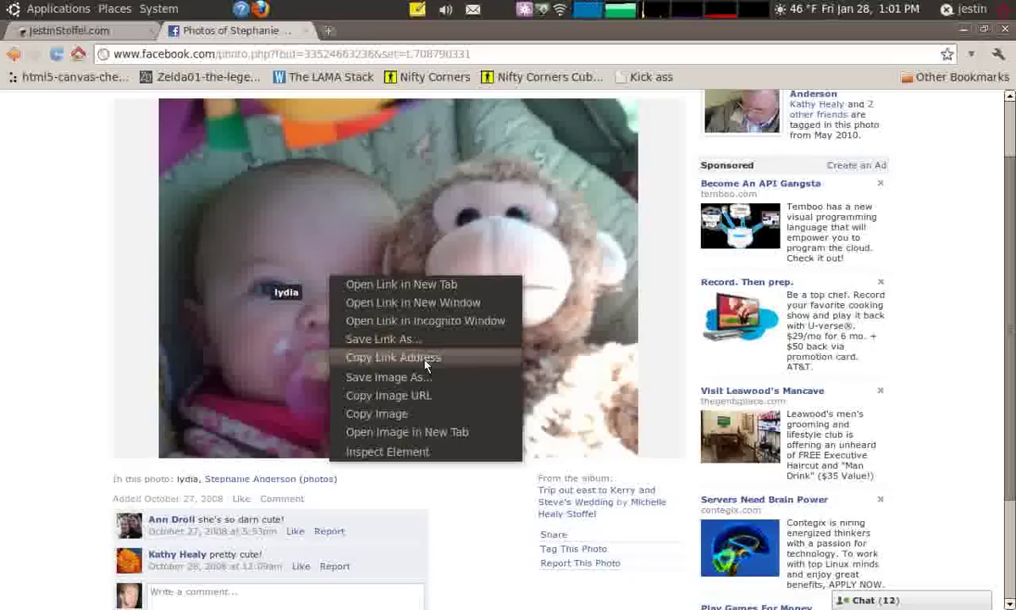
- Save the Facebook baby-and-monkey photo as 10.jpg in the Desktop's The Girls folder
left_click(415, 381)
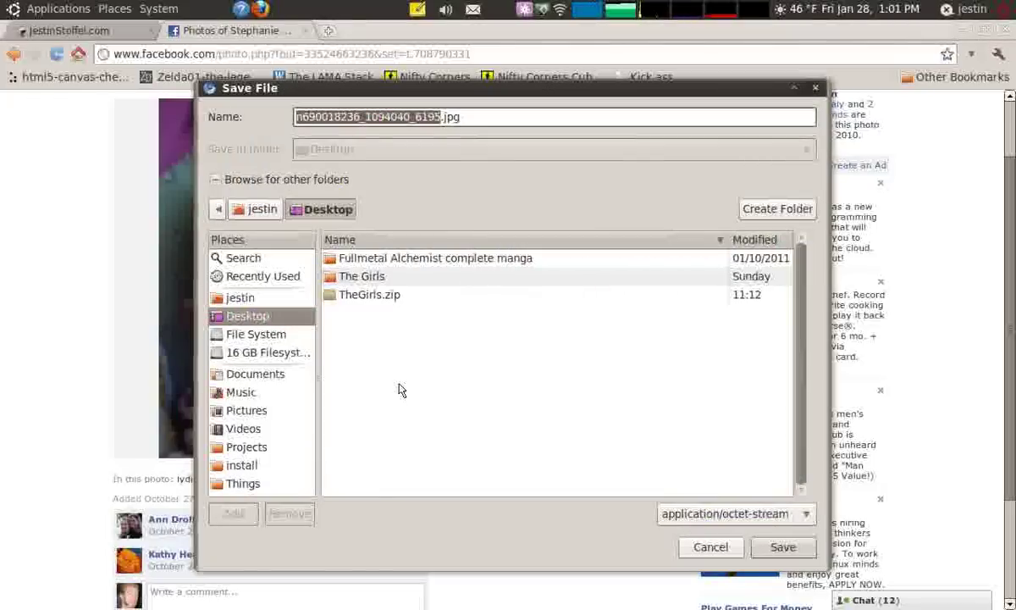
double_click(351, 276)
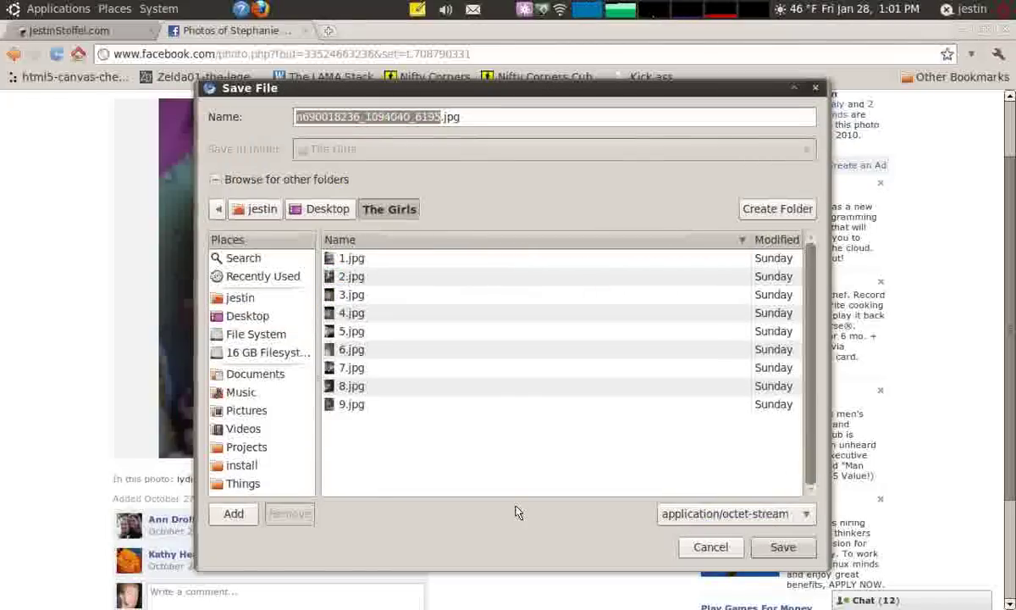
key("Tab")
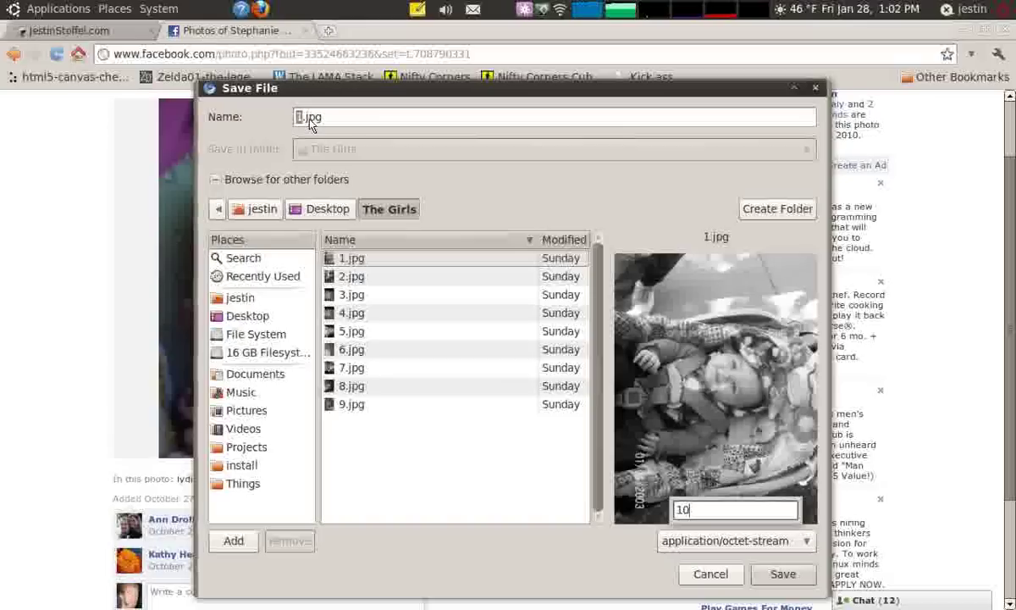
type("0")
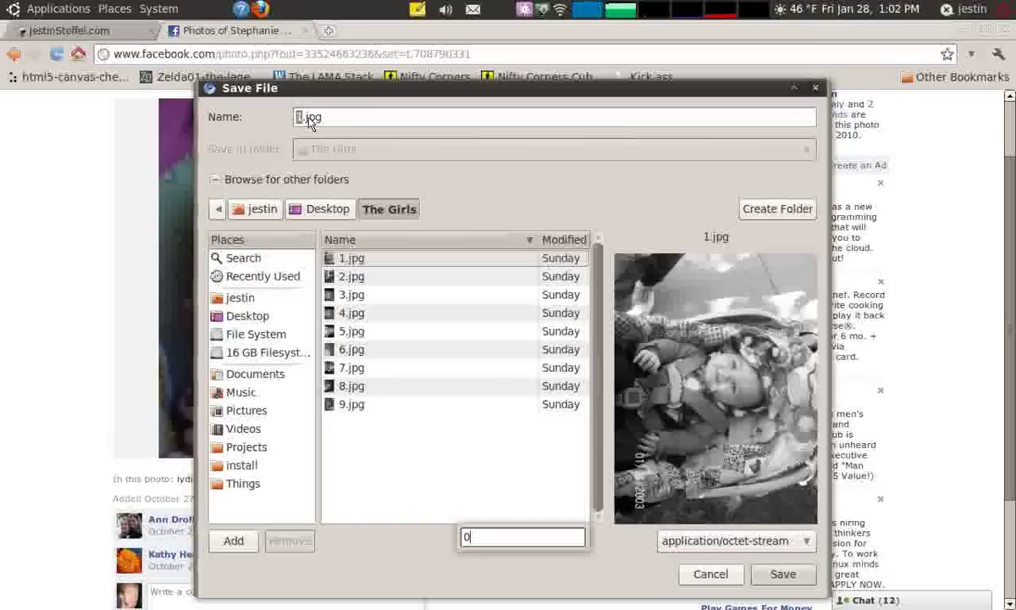
left_click(302, 117)
type("0")
left_click(339, 120)
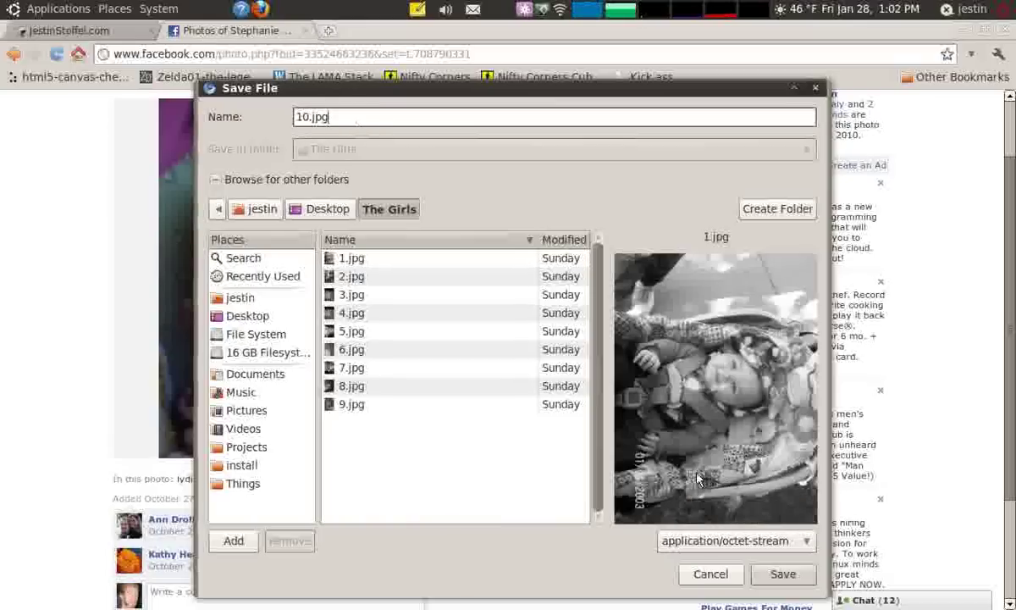
left_click(780, 576)
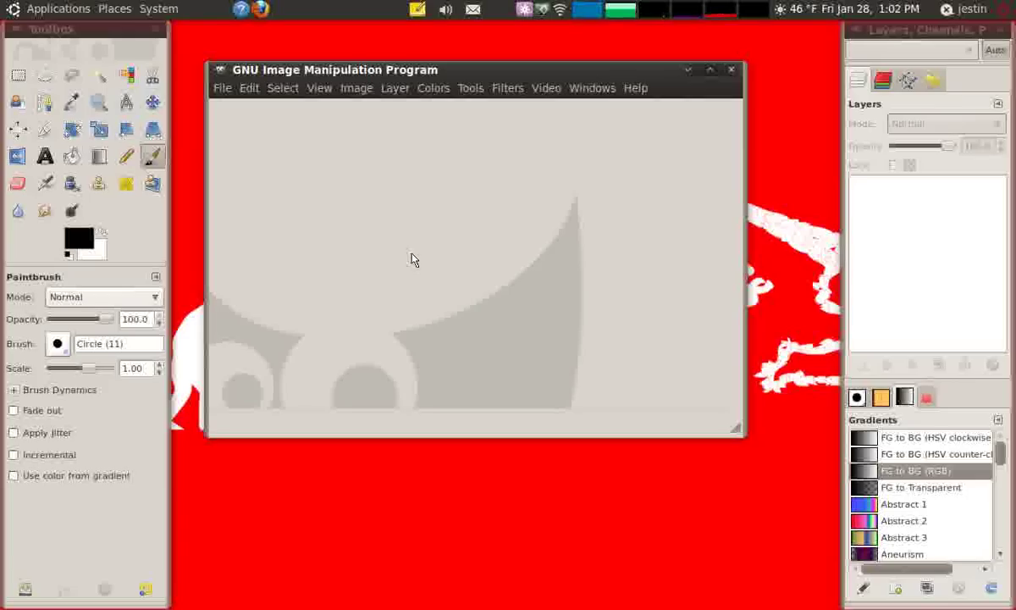
- Open 10.jpg from Desktop > The Girls in GIMP
left_click(221, 88)
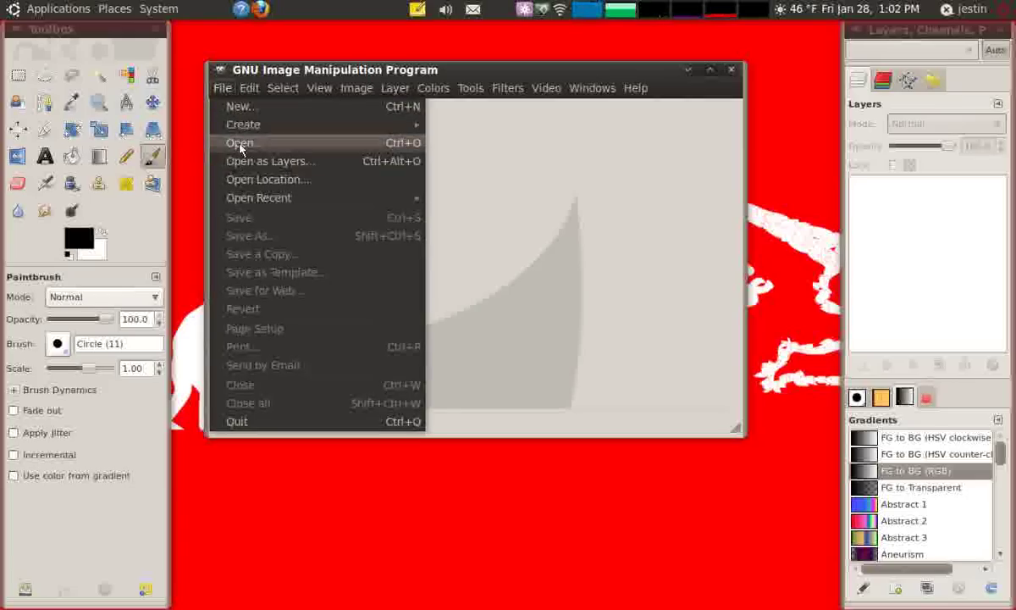
left_click(240, 144)
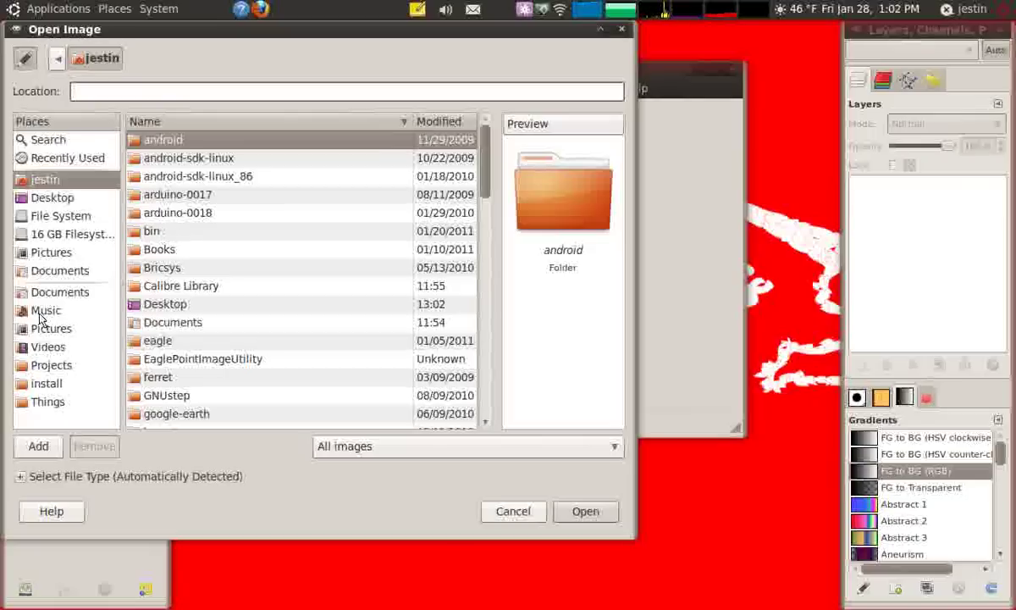
left_click(53, 203)
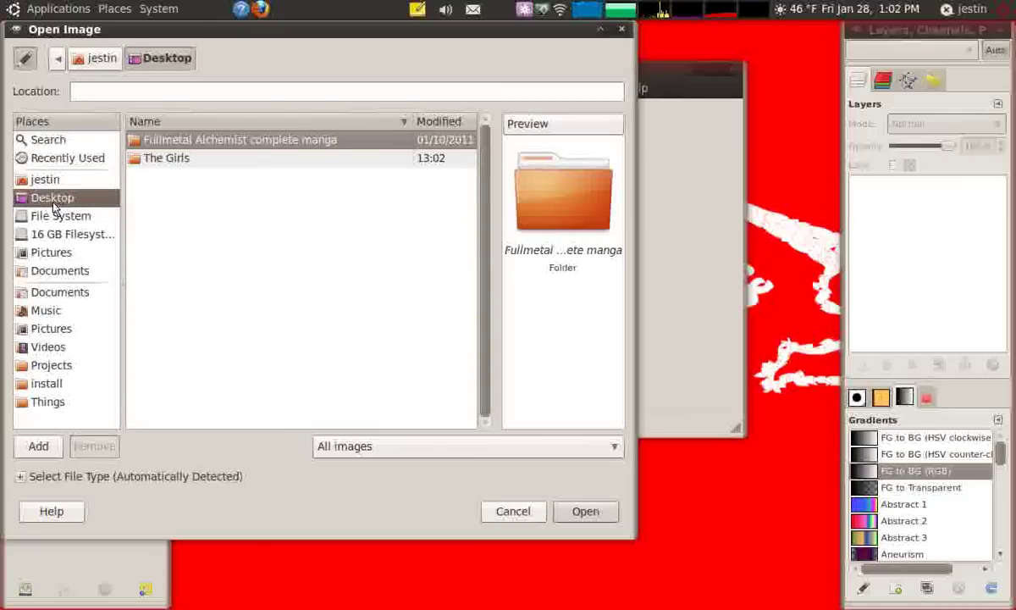
double_click(169, 159)
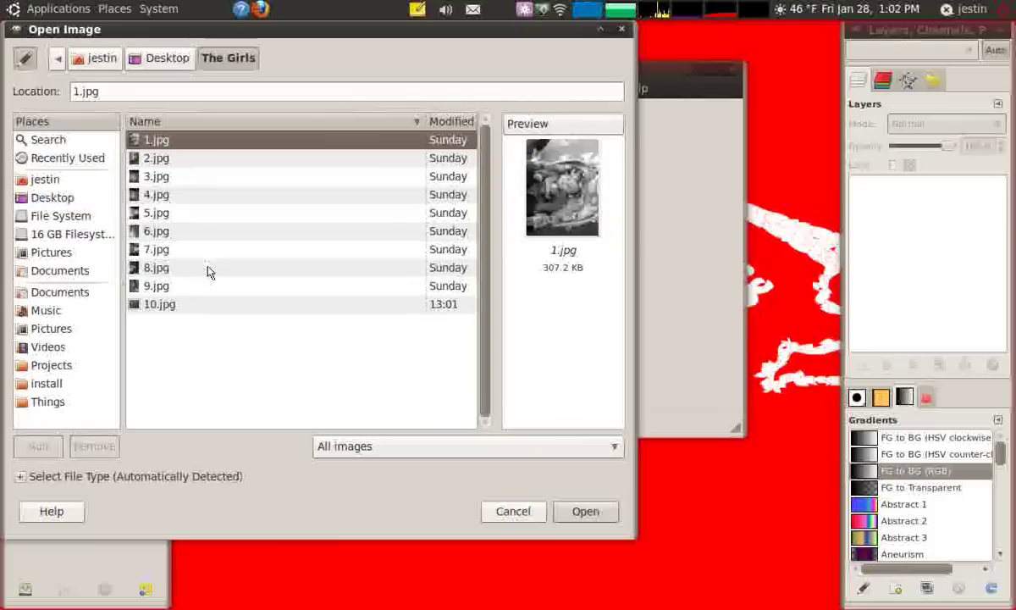
left_click(153, 304)
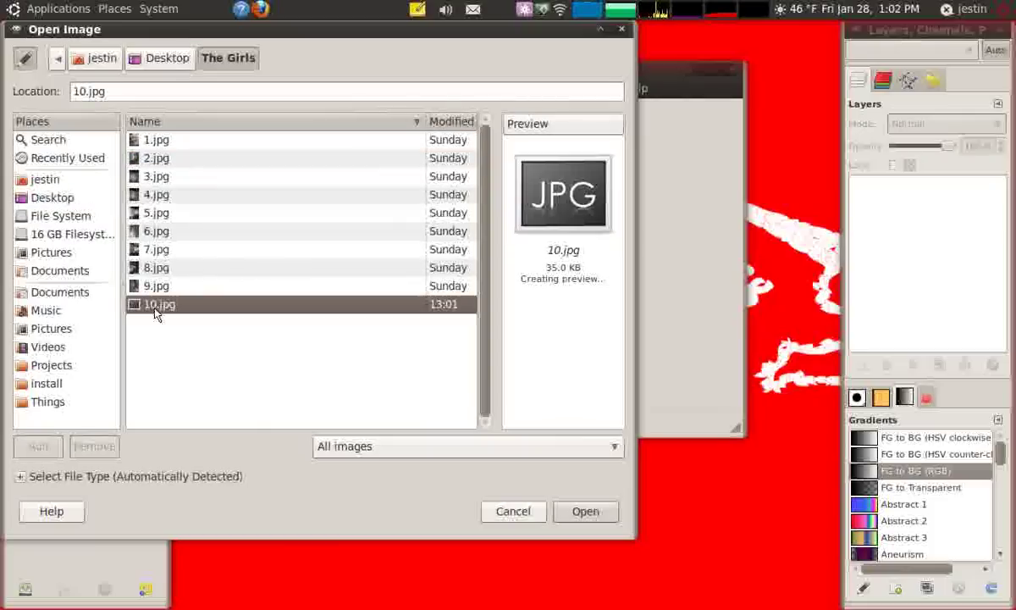
left_click(587, 511)
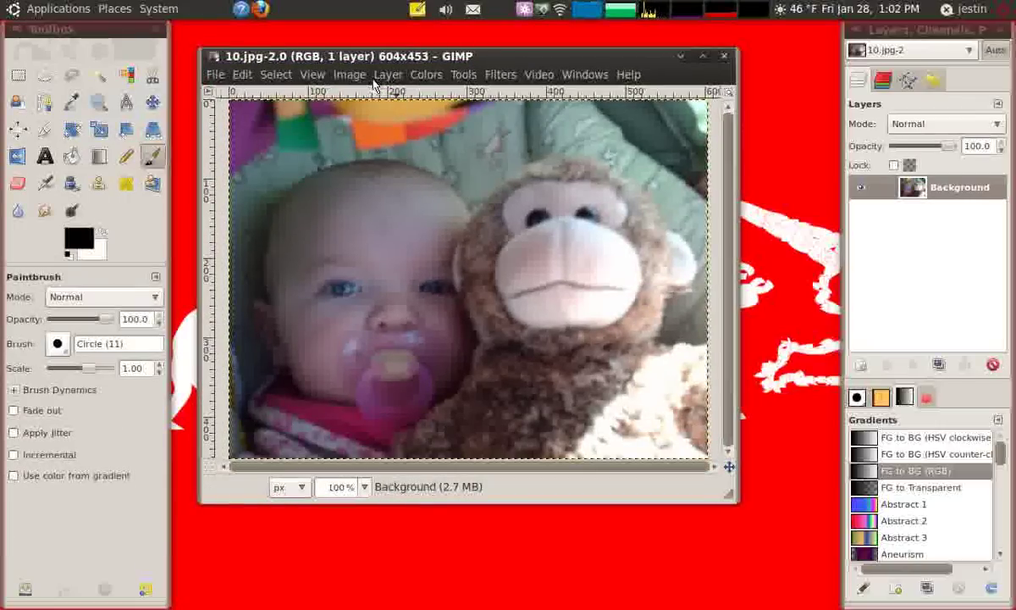
- Scale the image to width 800, letting height follow to 600 pixels
left_click(351, 77)
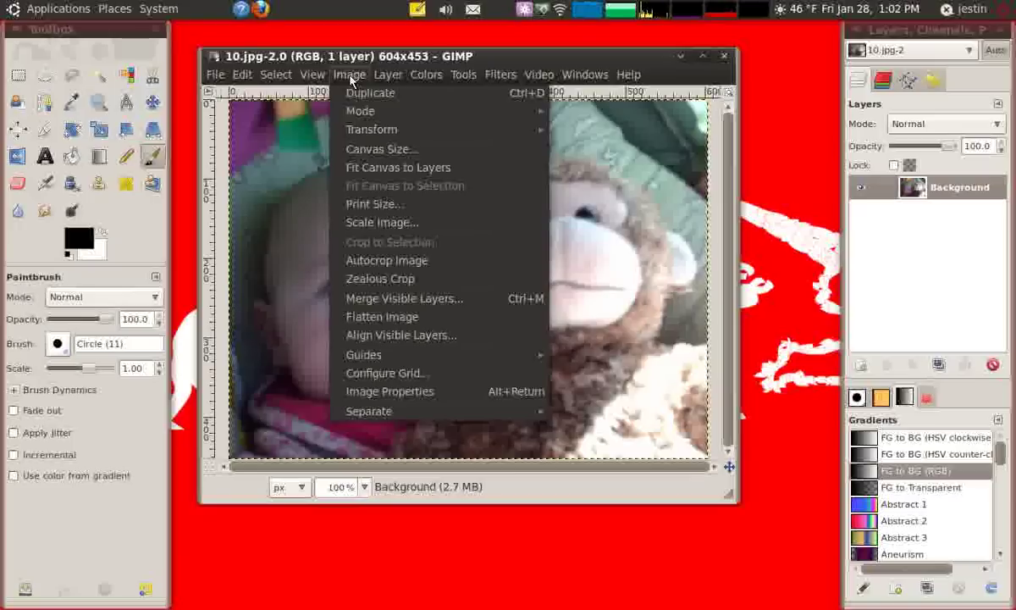
left_click(388, 223)
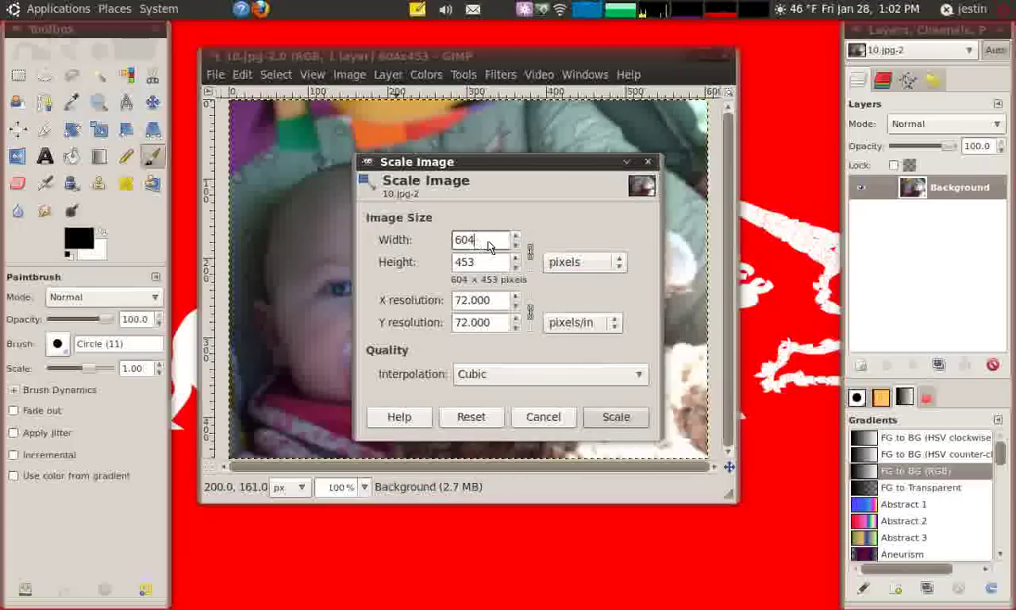
type("800")
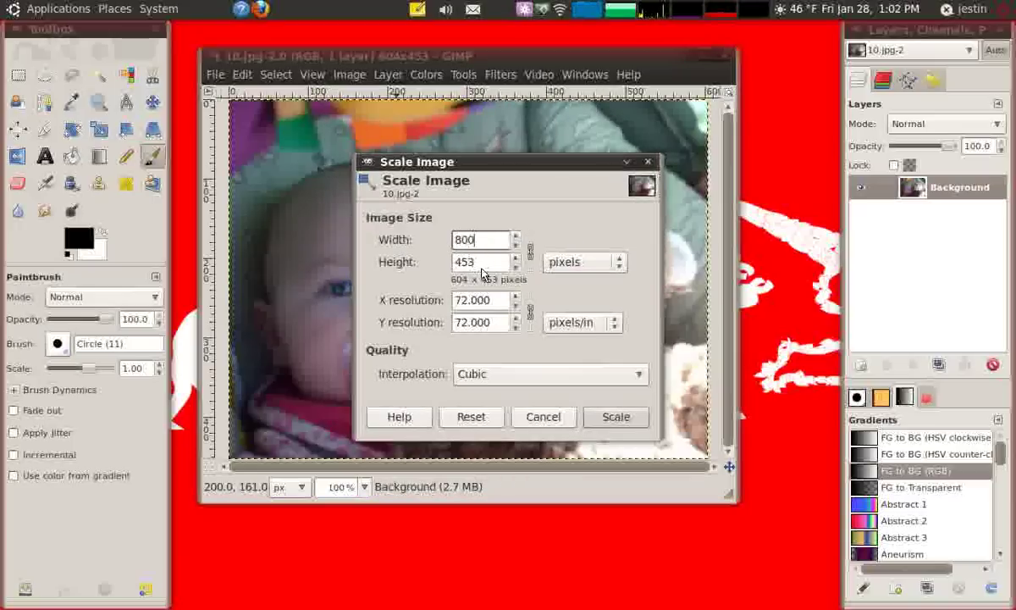
key("Tab")
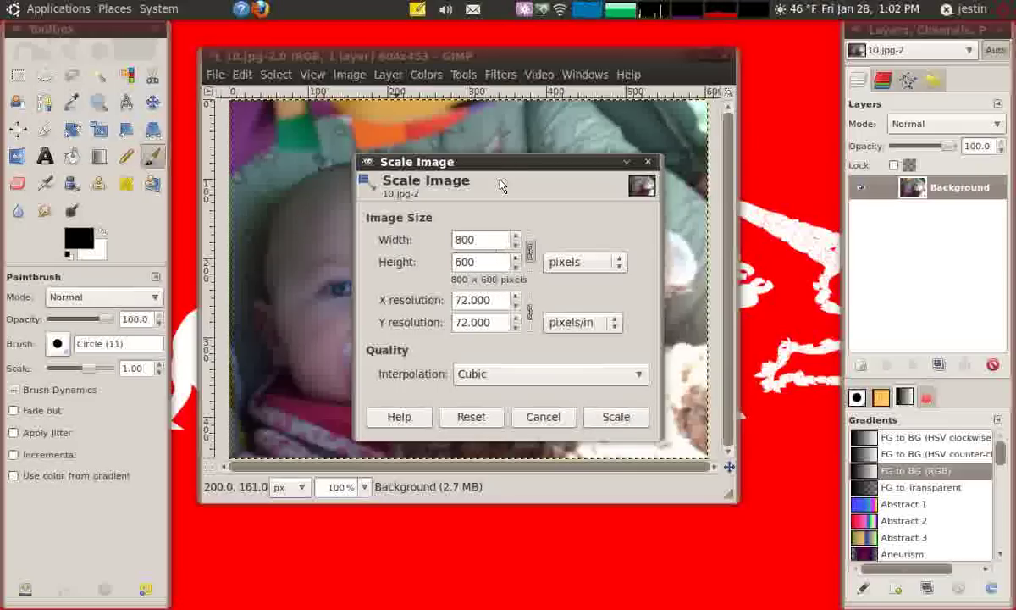
mouse_move(504, 166)
left_mouse_down()
mouse_move(510, 137)
mouse_move(510, 149)
left_mouse_up()
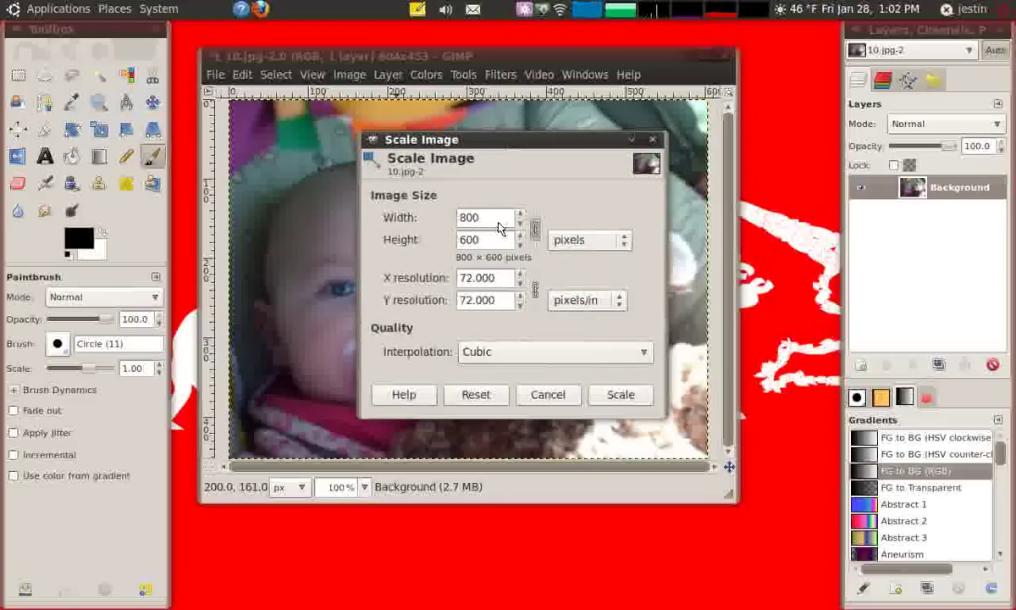
left_click_drag(496, 218, 432, 219)
left_click(459, 239)
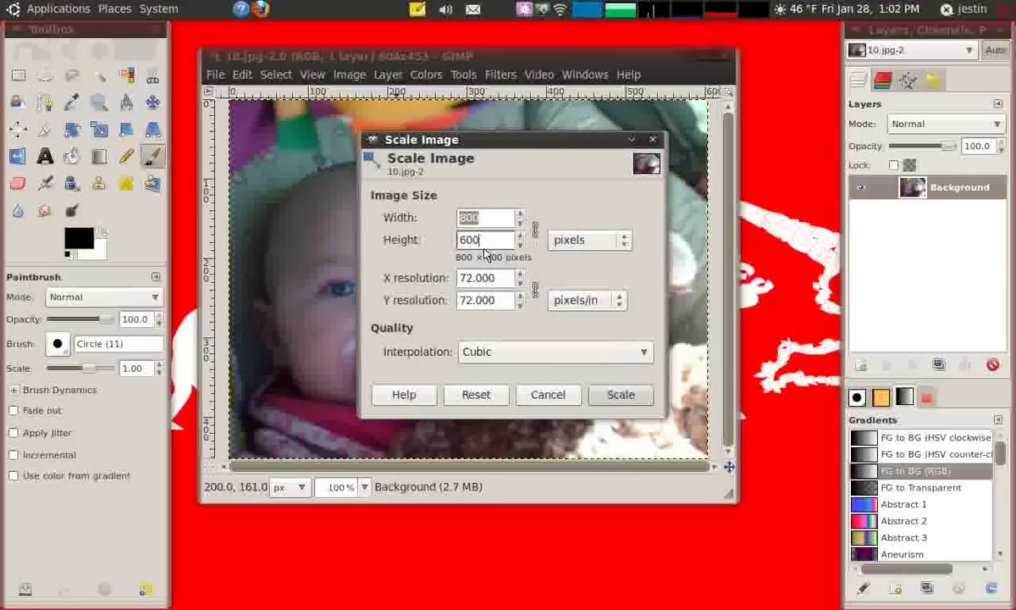
left_click(621, 396)
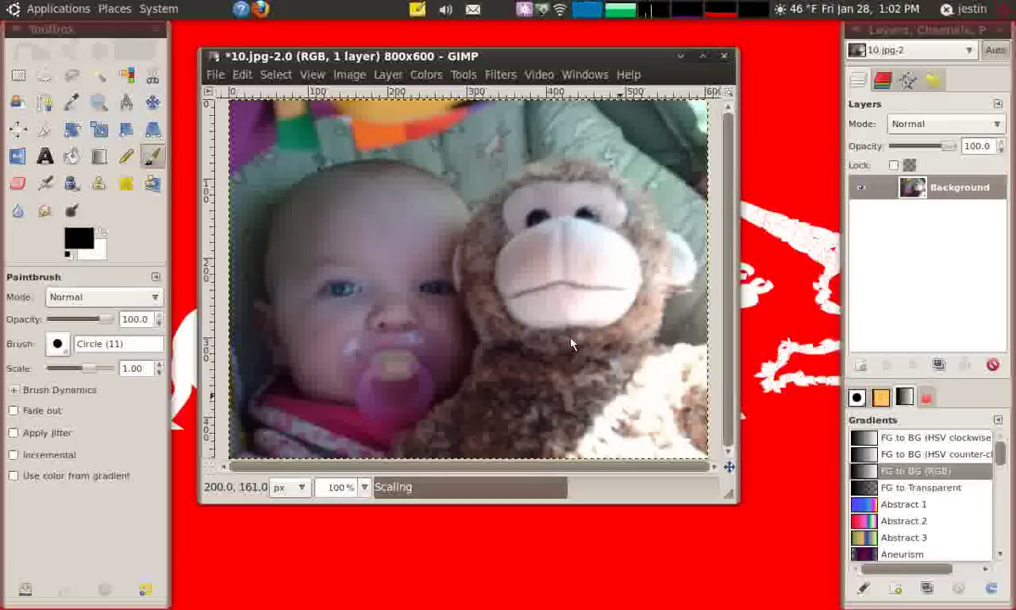
- Rotate the image 90° clockwise into a 600×800 portrait
left_click(359, 81)
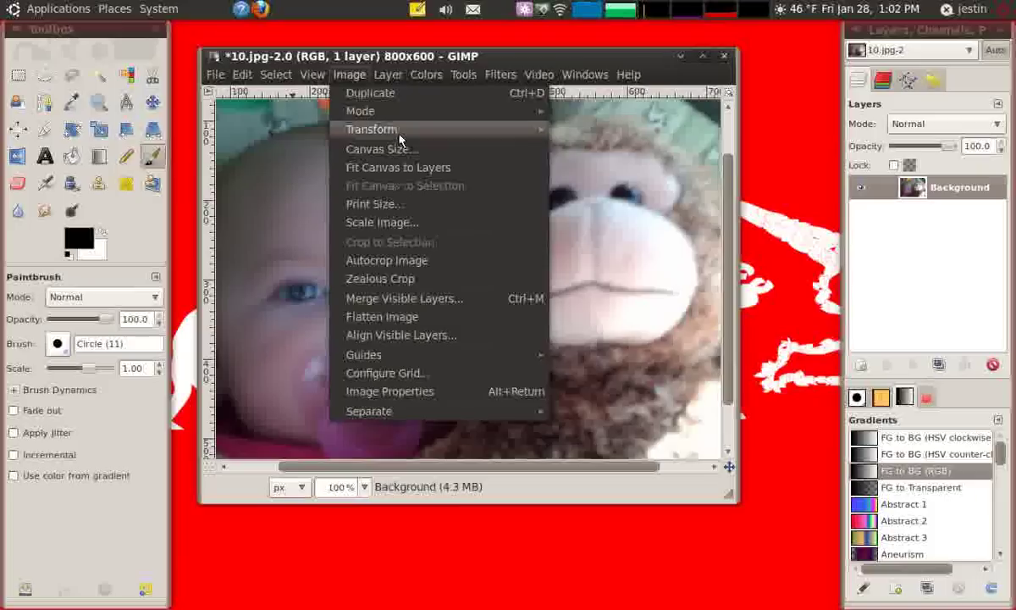
mouse_move(373, 127)
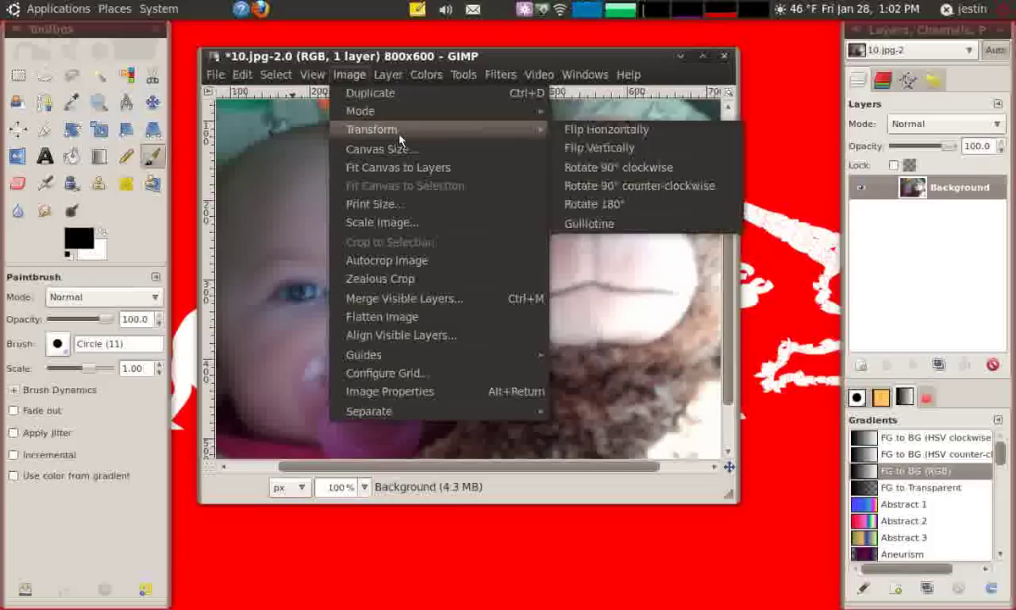
left_click(579, 168)
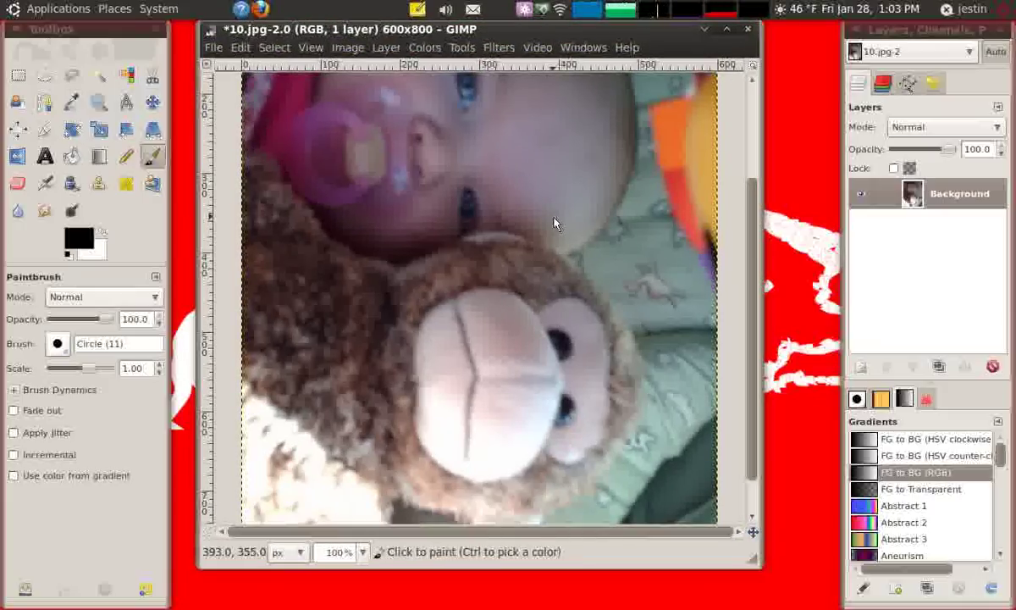
- Desaturate the image to grayscale using Luminosity after comparing the other shade options
left_click(420, 48)
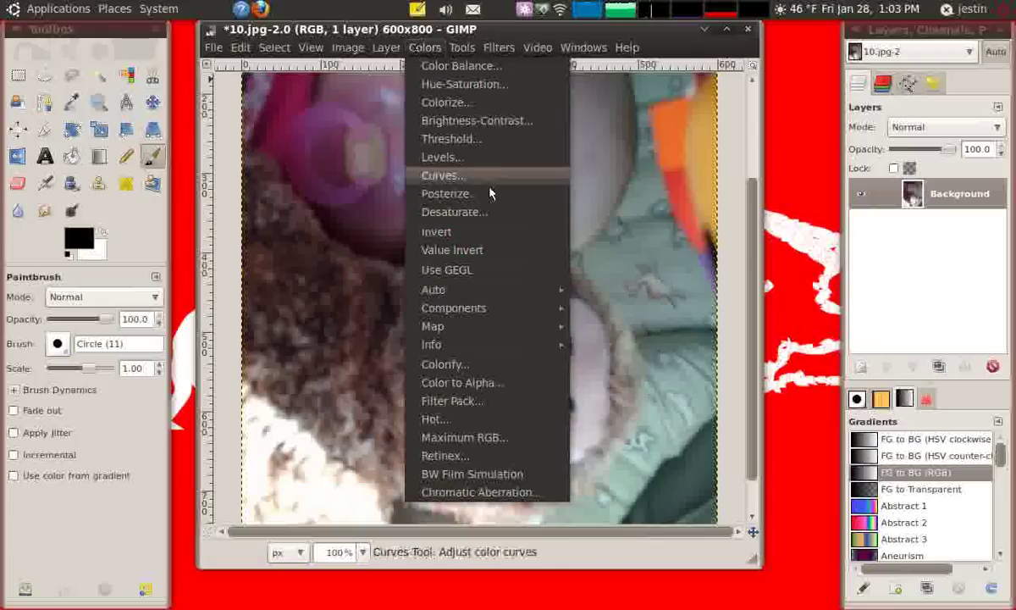
left_click(454, 211)
left_click(572, 225)
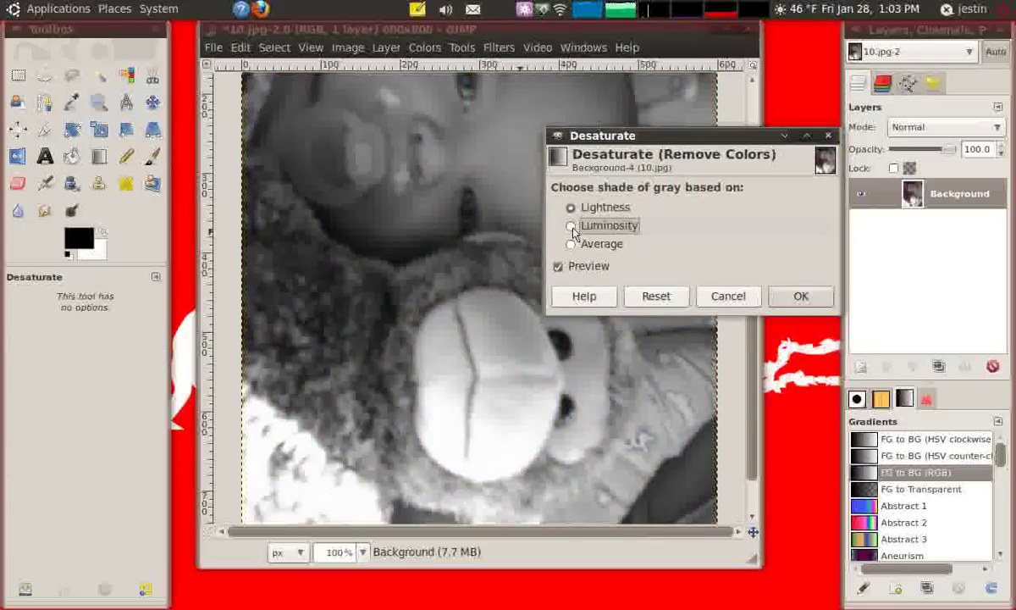
left_click(572, 244)
left_click(572, 225)
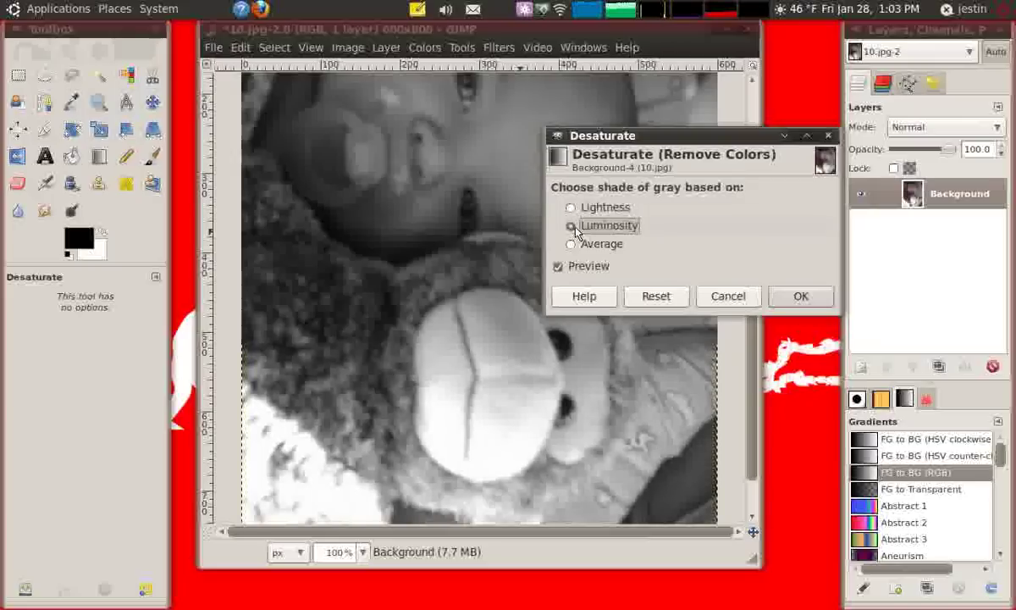
left_click_drag(610, 135, 649, 145)
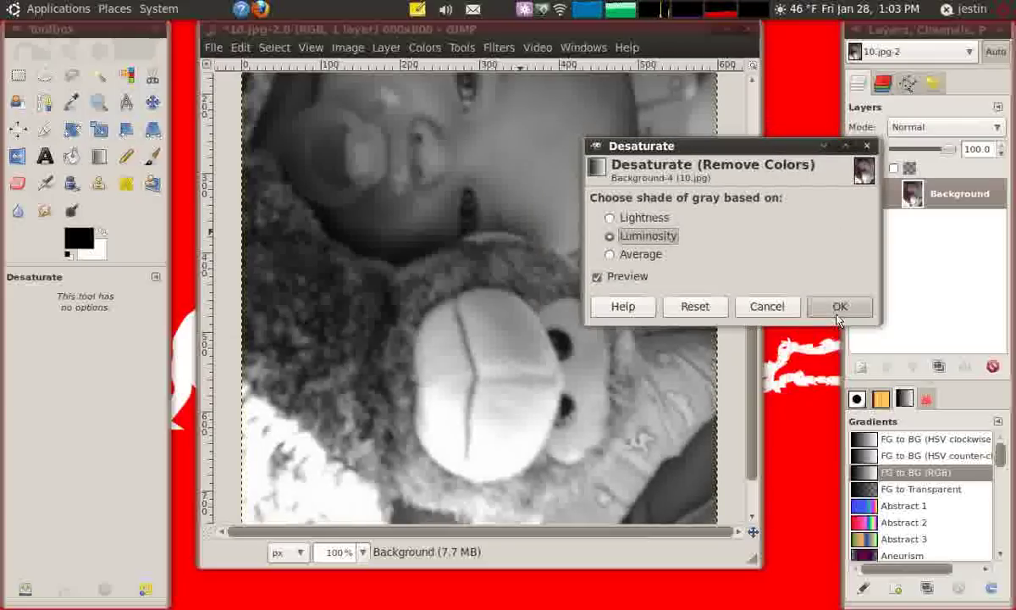
left_click(839, 307)
left_click(840, 307)
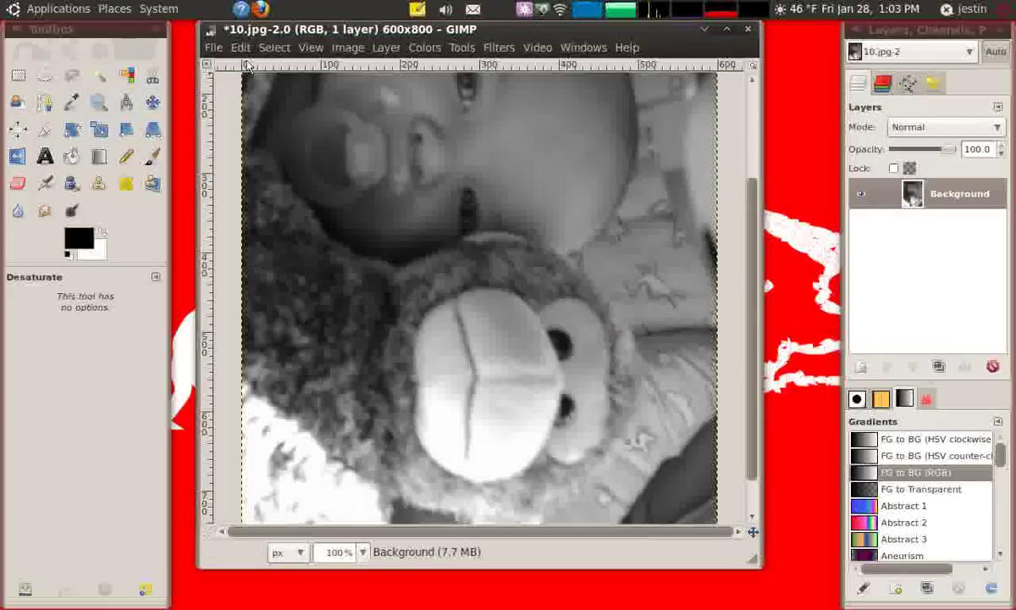
left_click(213, 47)
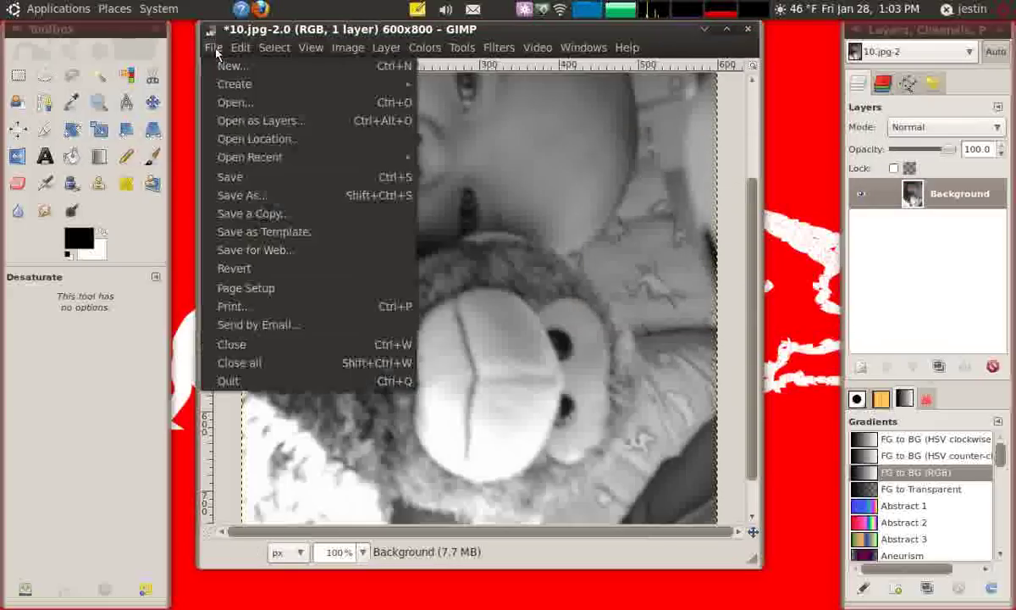
- Save the grayscale image over 10.jpg with JPEG quality 100
left_click(241, 180)
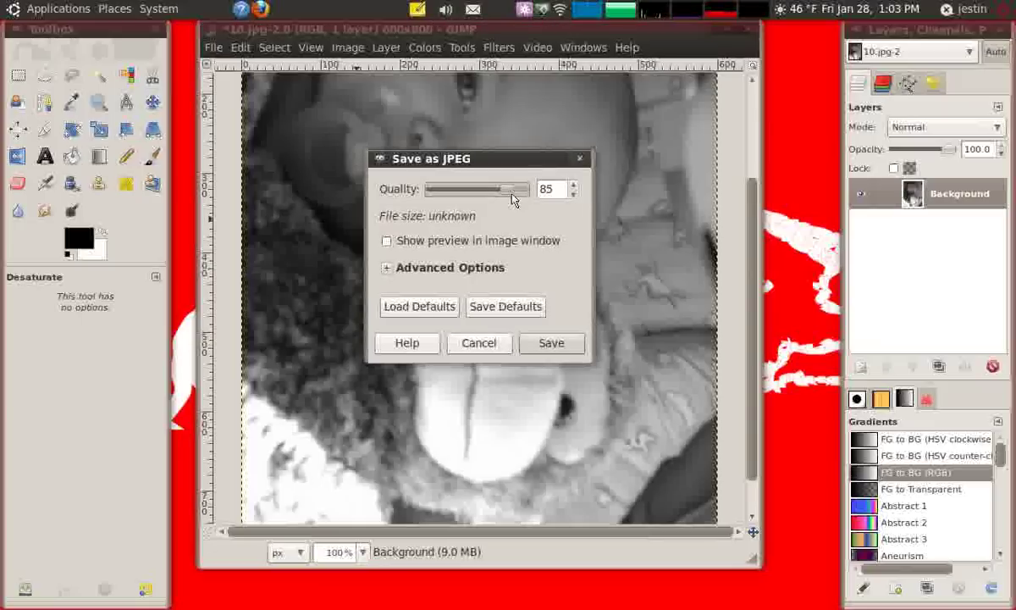
left_click_drag(513, 197, 568, 193)
left_click_drag(475, 159, 459, 130)
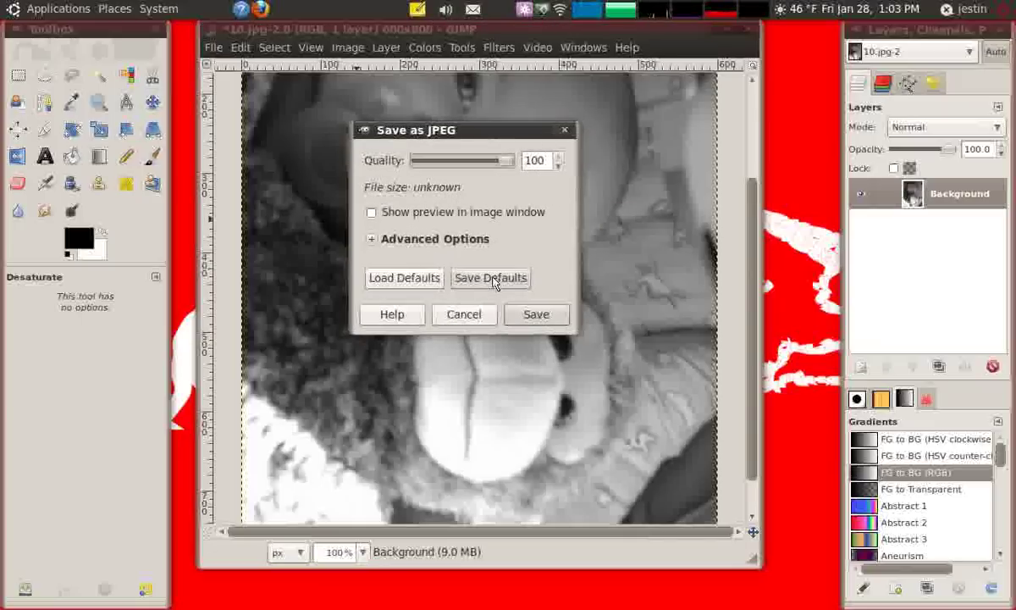
left_click(371, 240)
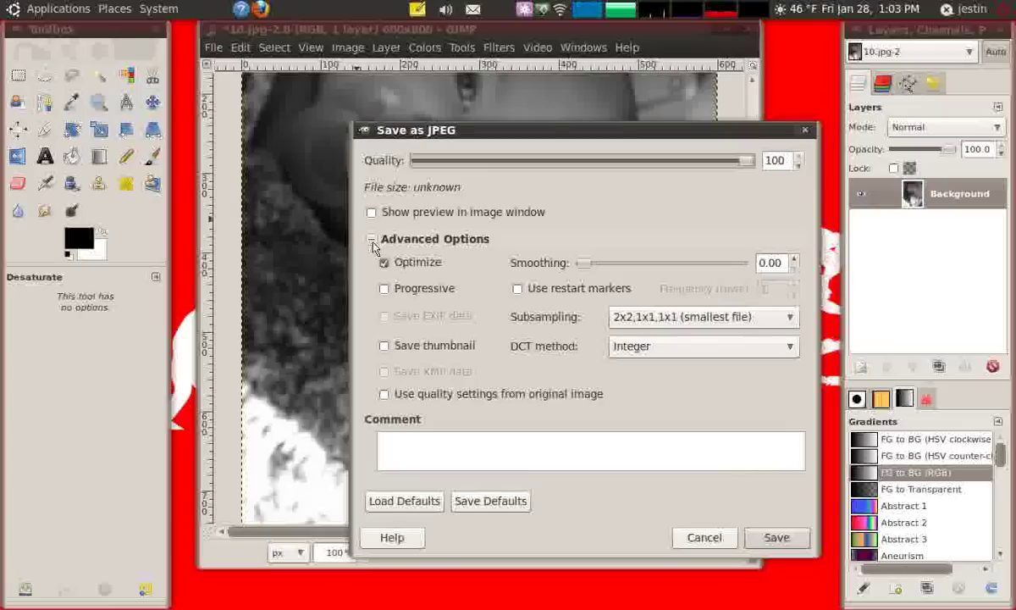
left_click(373, 245)
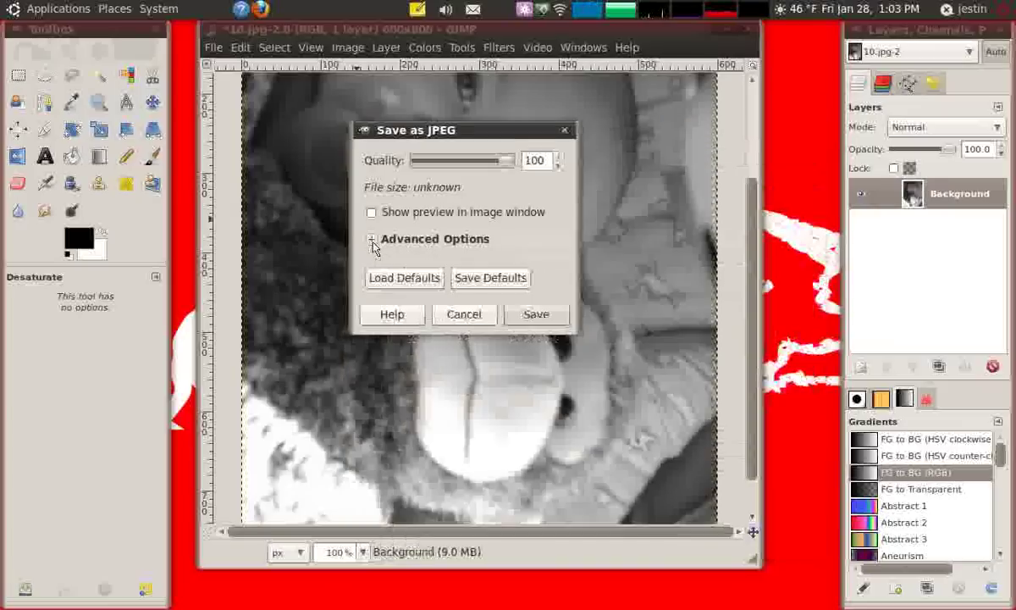
left_click(554, 320)
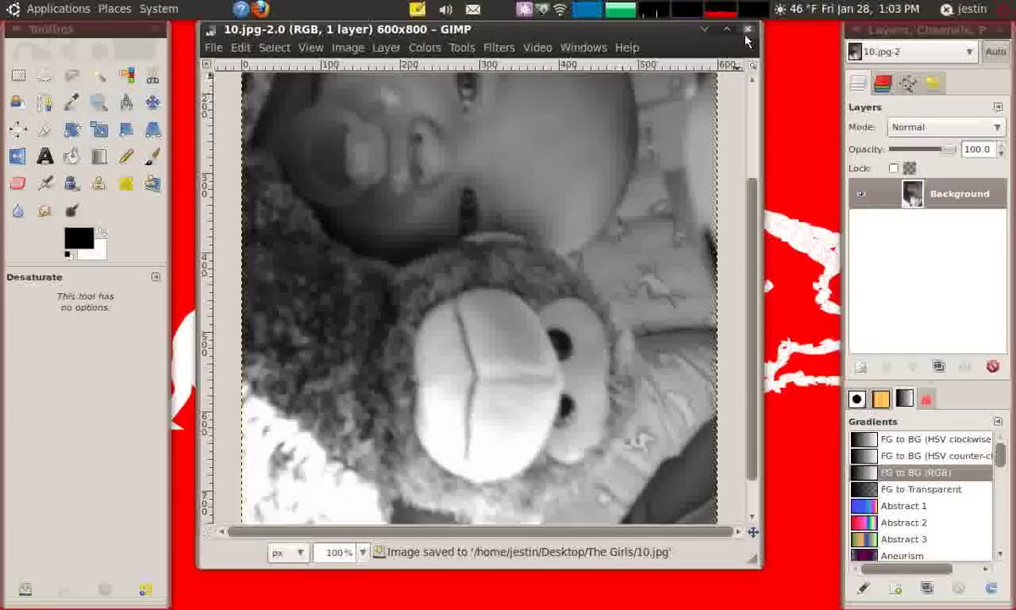
left_click(214, 47)
- Quit GIMP, look through the ten photos in The Girls folder, then close it
left_click(236, 383)
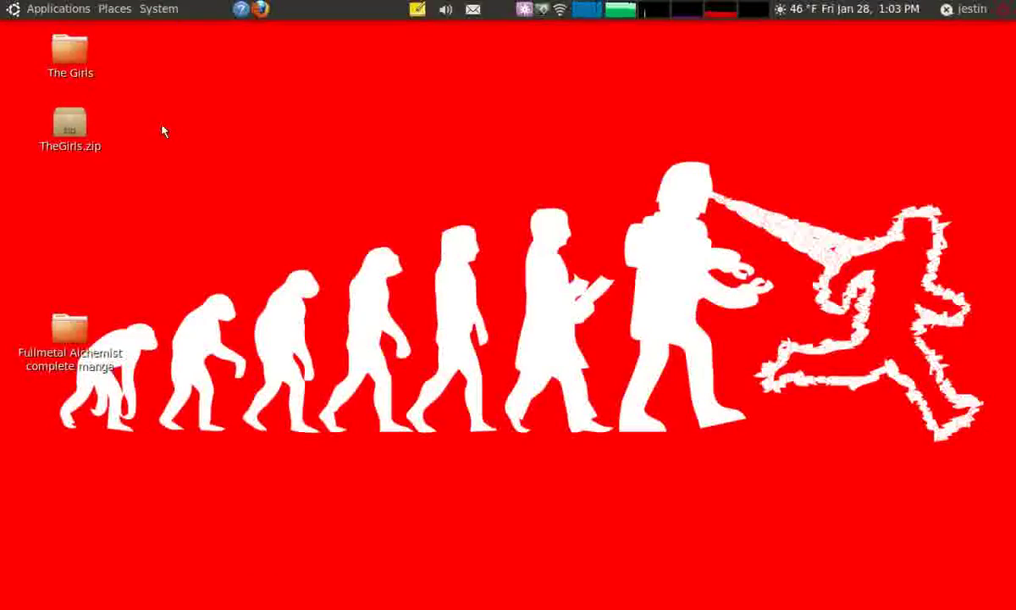
left_click(78, 59)
double_click(82, 62)
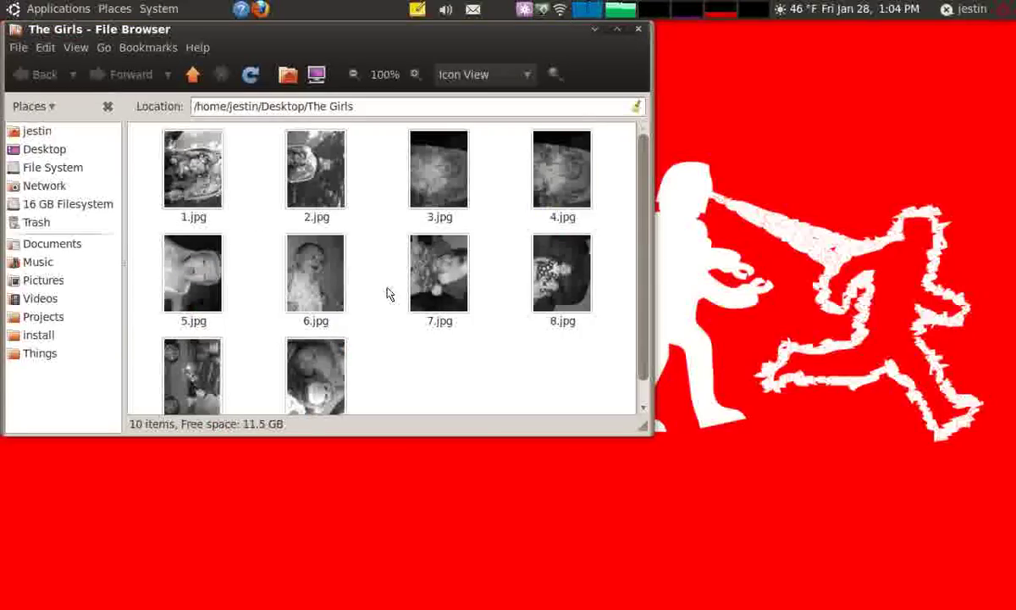
scroll(385, 291, "down", 1)
scroll(404, 301, "up", 1)
left_click(595, 28)
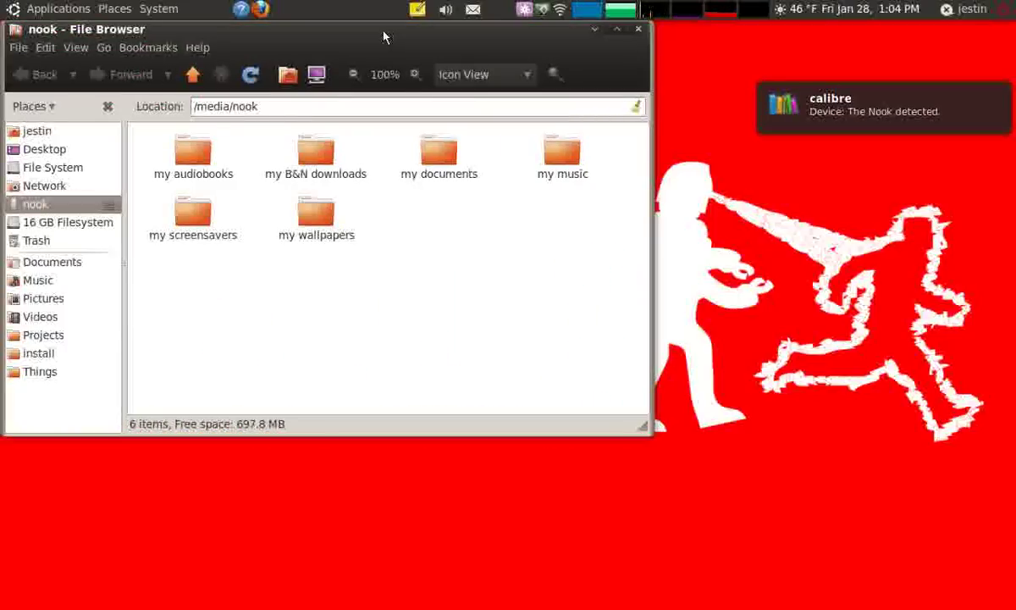
- Open the Nook's my screensavers folder and drag The Girls folder from the desktop into it
left_click_drag(383, 37, 545, 112)
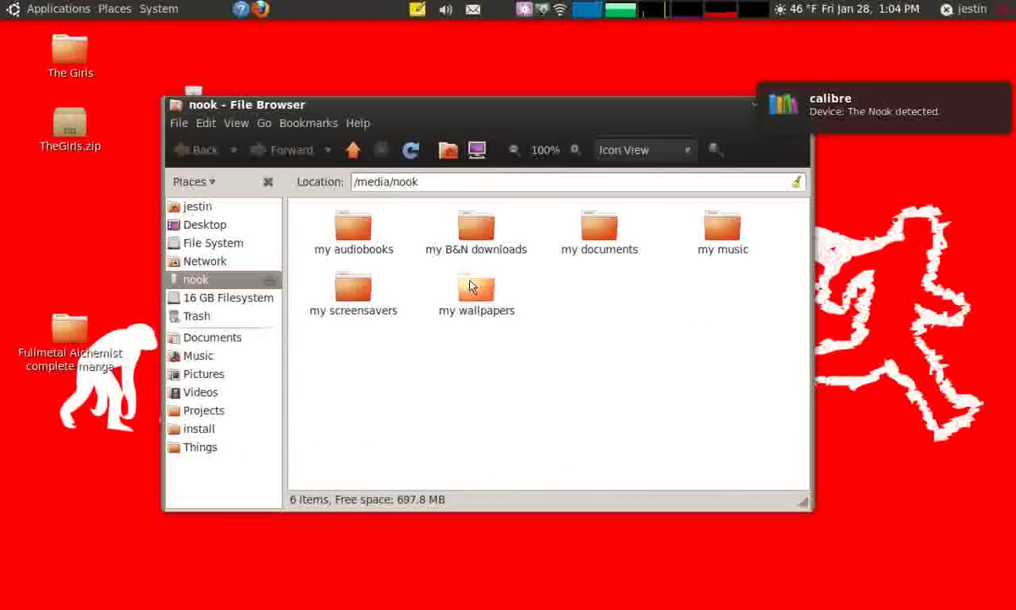
left_click_drag(464, 104, 528, 97)
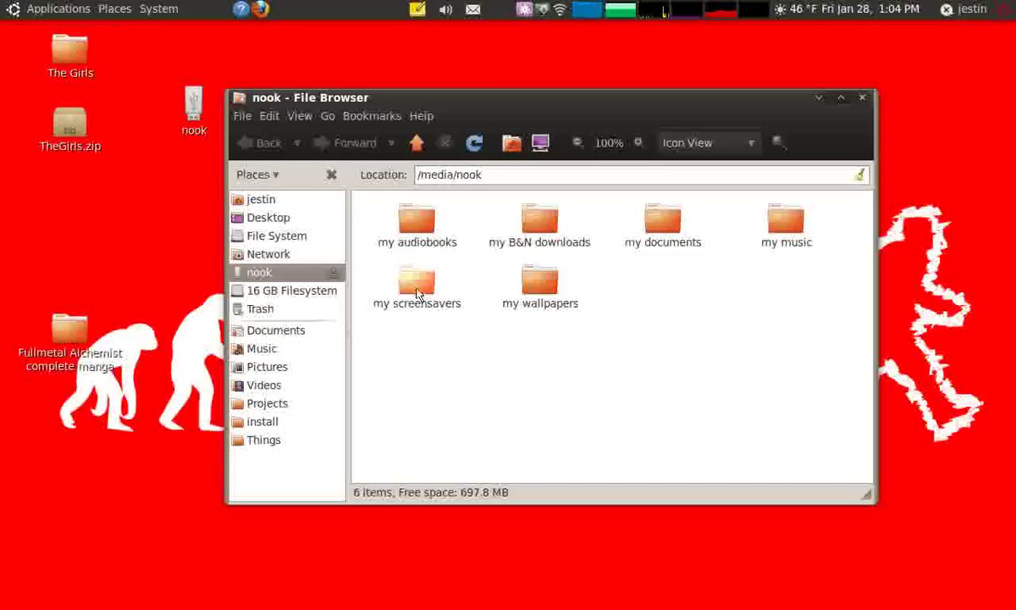
double_click(416, 294)
left_click_drag(485, 111, 566, 100)
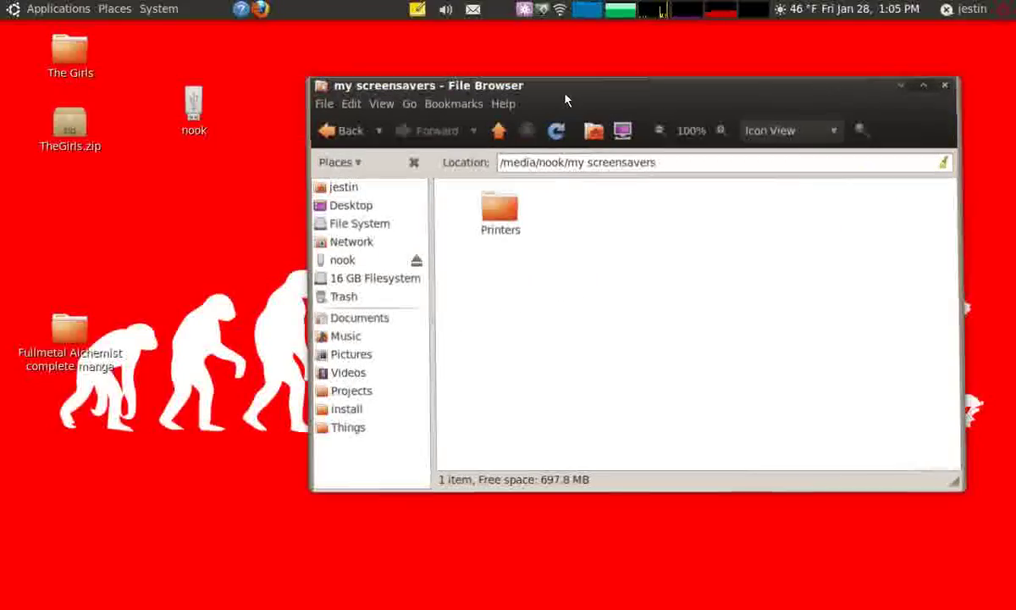
left_click_drag(76, 50, 626, 235)
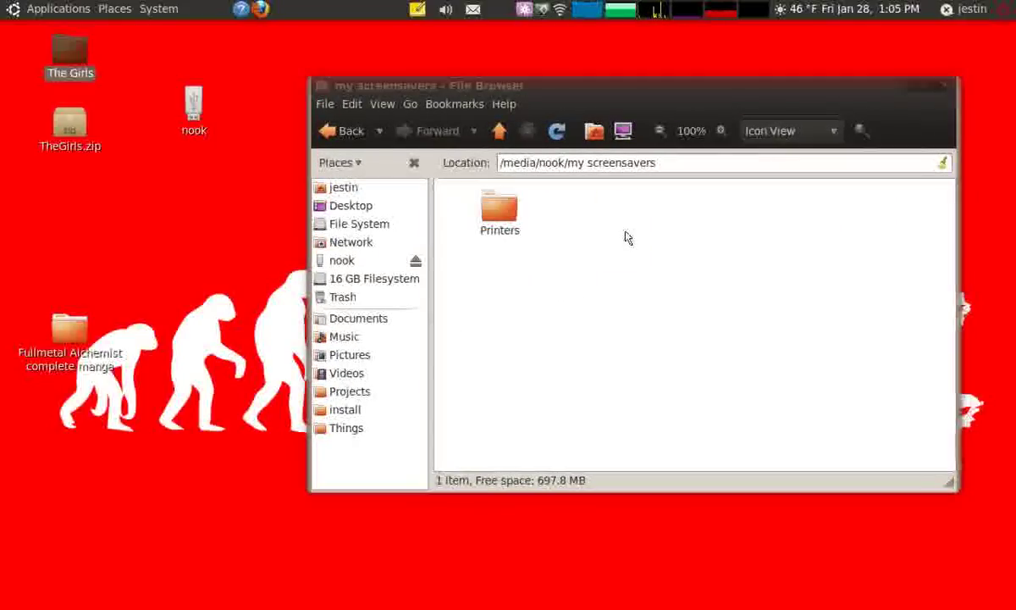
left_click(720, 247)
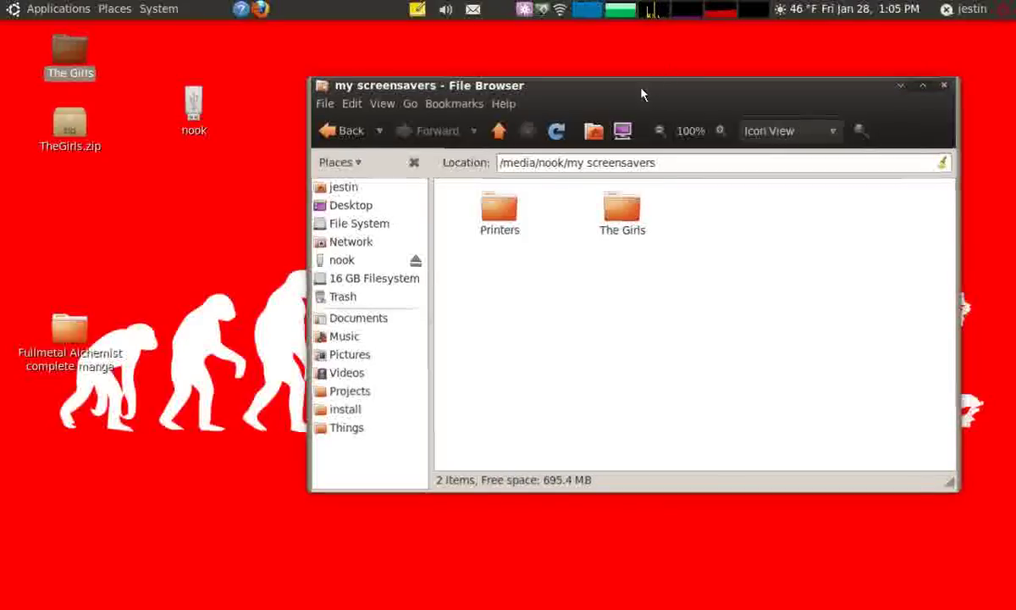
left_click_drag(642, 91, 598, 74)
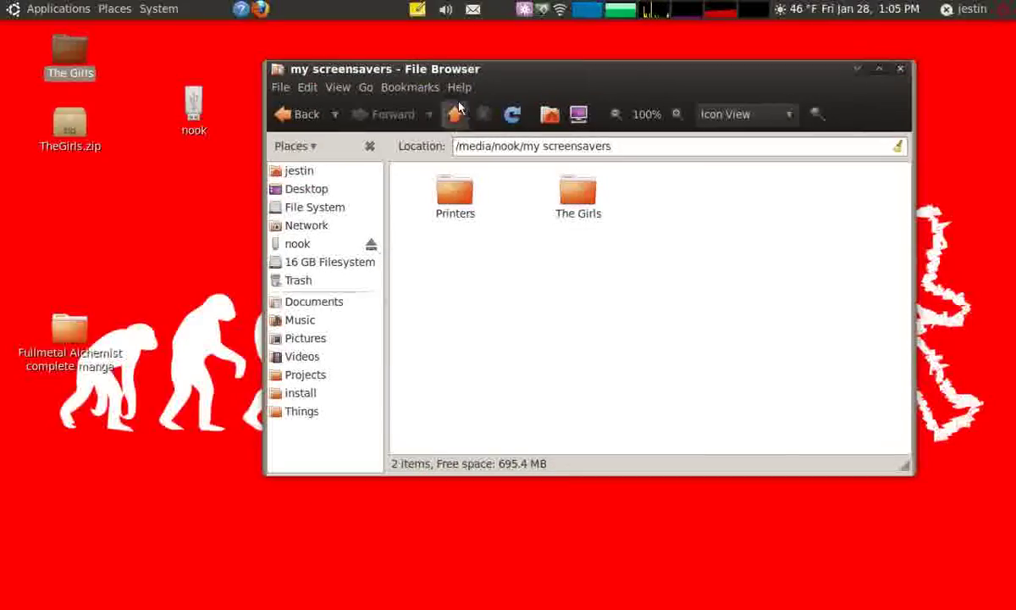
- Eject the Nook, close the file browser, and drop down the terminal with F12
left_click_drag(442, 70, 418, 66)
left_click(348, 244)
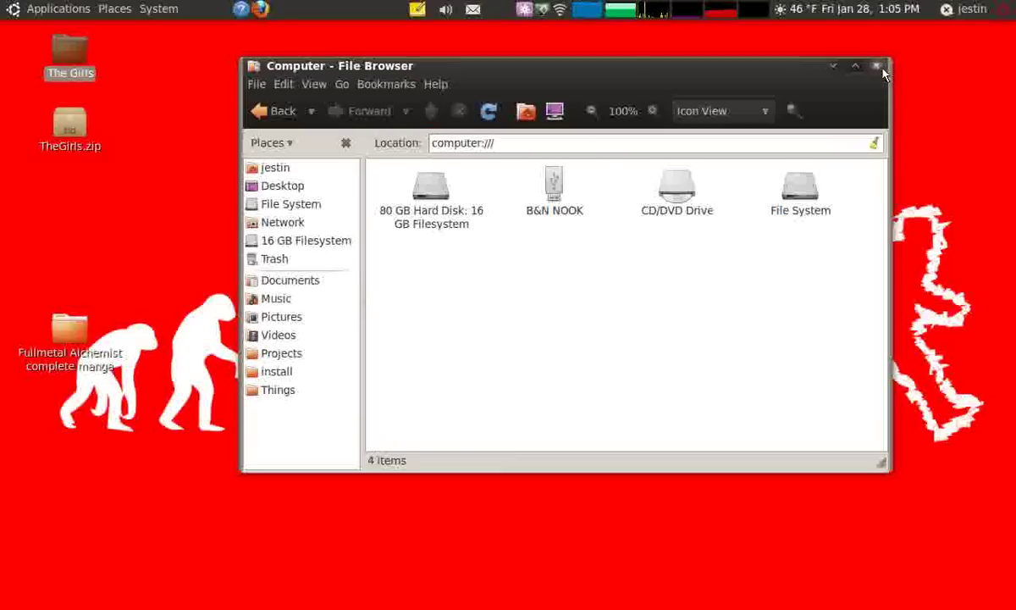
left_click(833, 66)
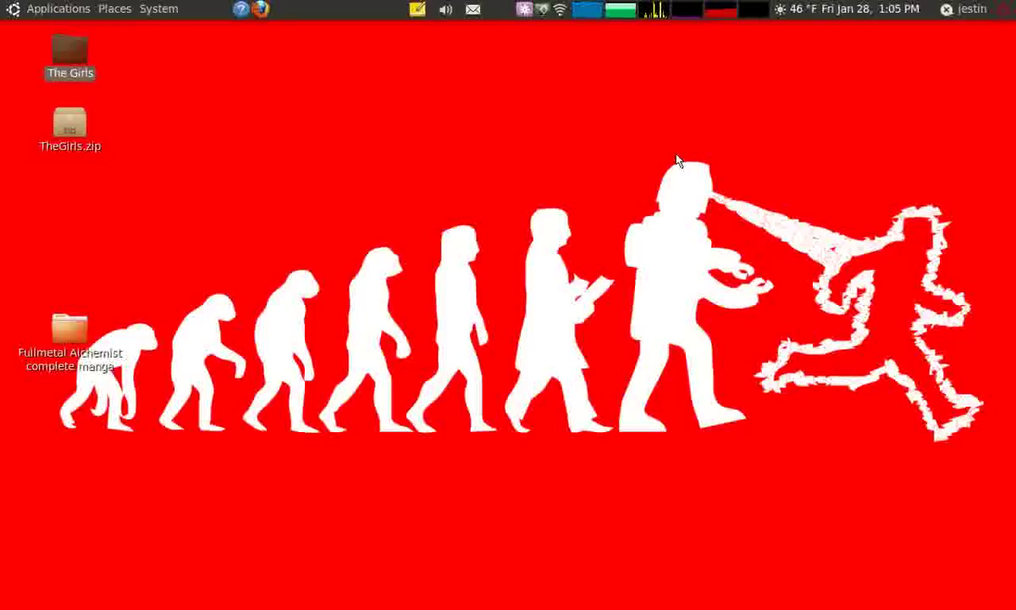
left_click(377, 183)
key("F12")
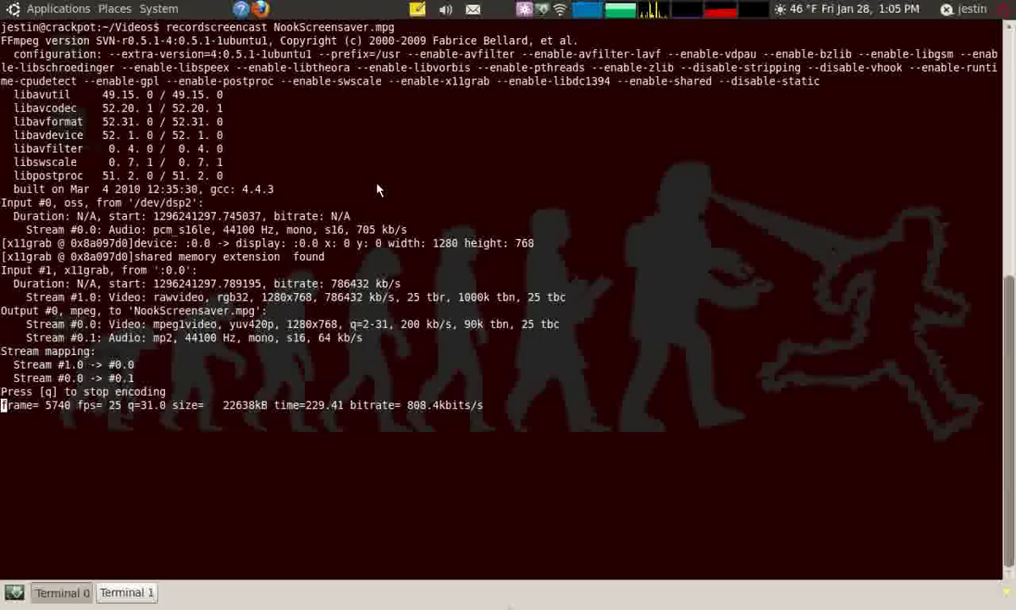